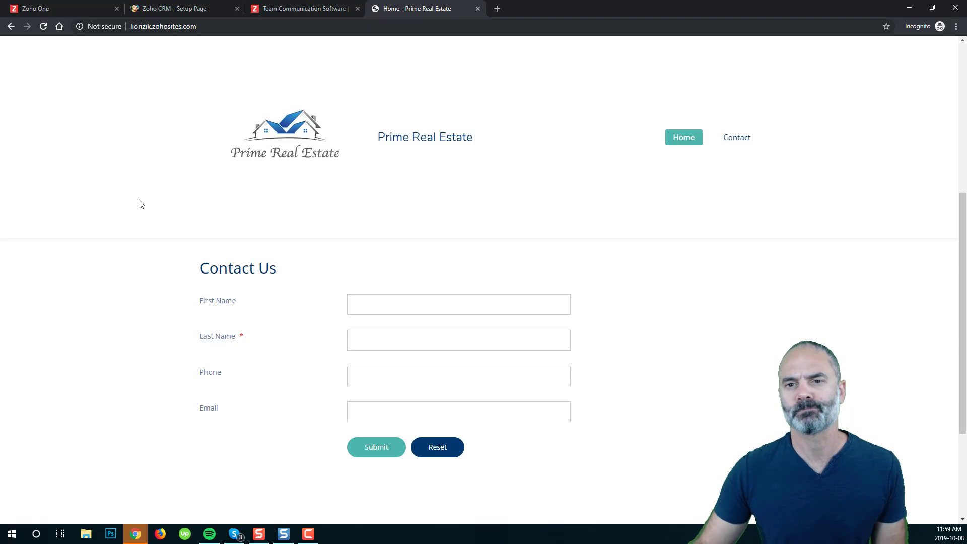
Switch to Zoho CRM and enable the Cliq integration from the Zoho apps in the marketplace settings.
left_click(192, 9)
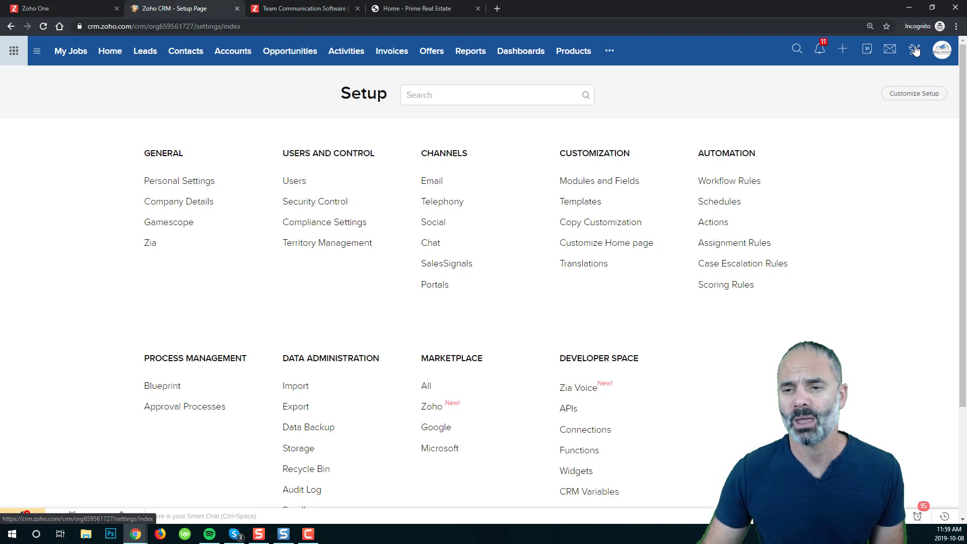
left_click(431, 410)
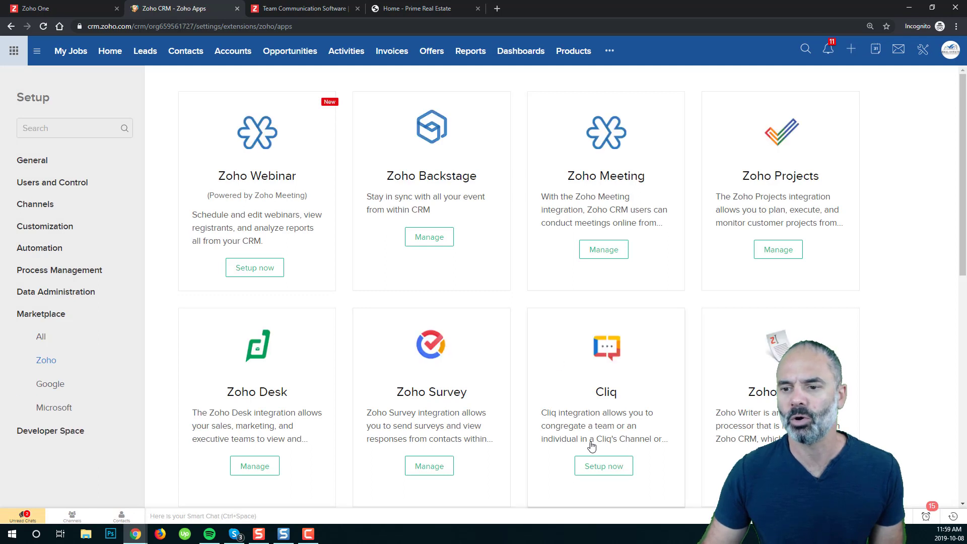
left_click(606, 466)
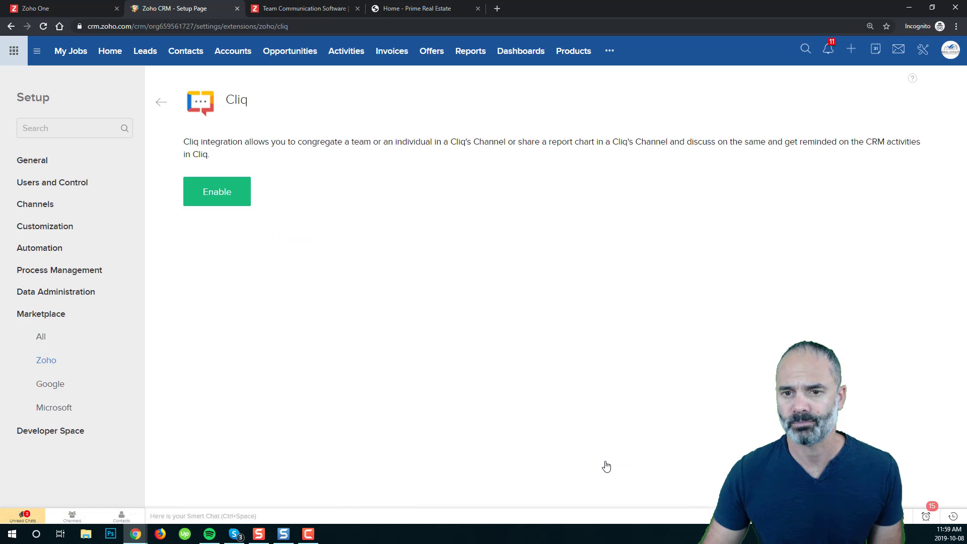
left_click(218, 193)
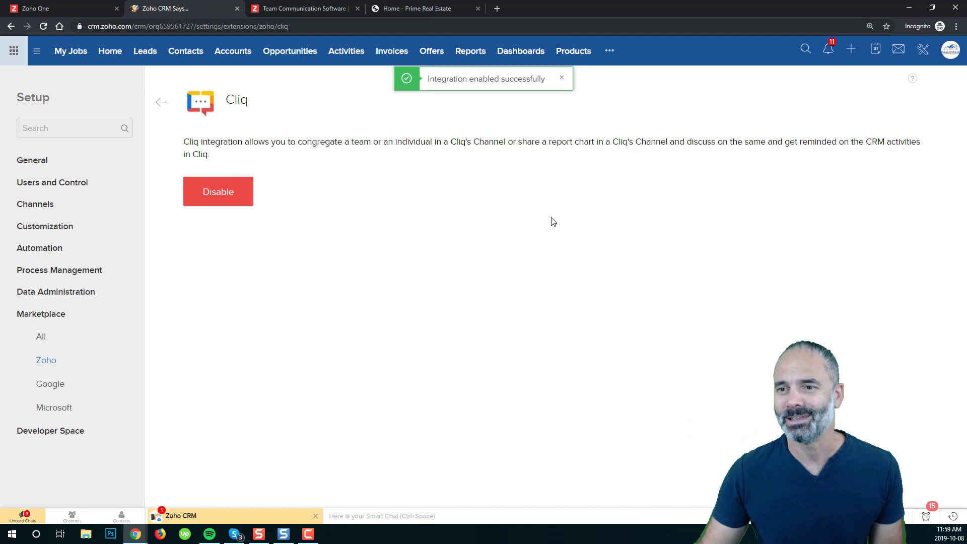
Create a workflow rule for the Leads module named "Send Push Not to My Cell Phone".
left_click(922, 52)
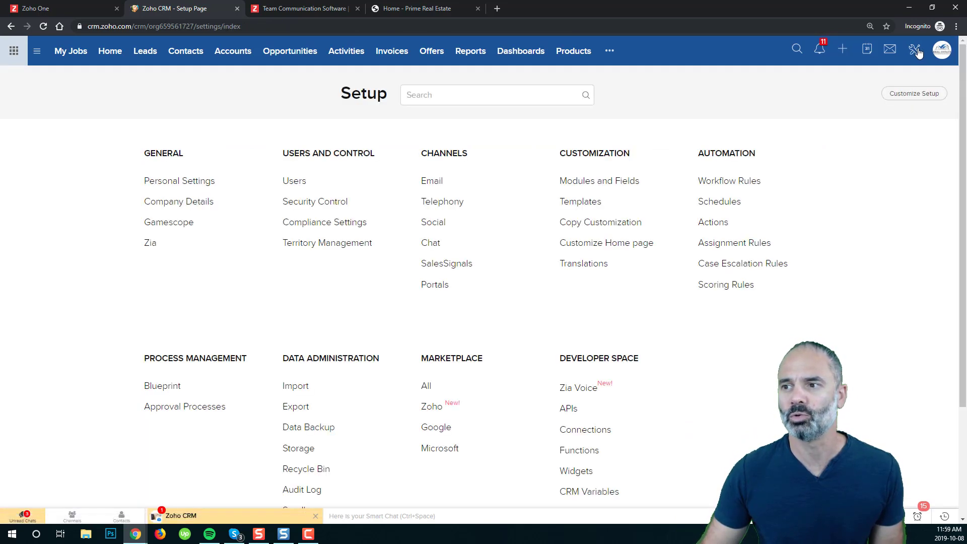
left_click(734, 182)
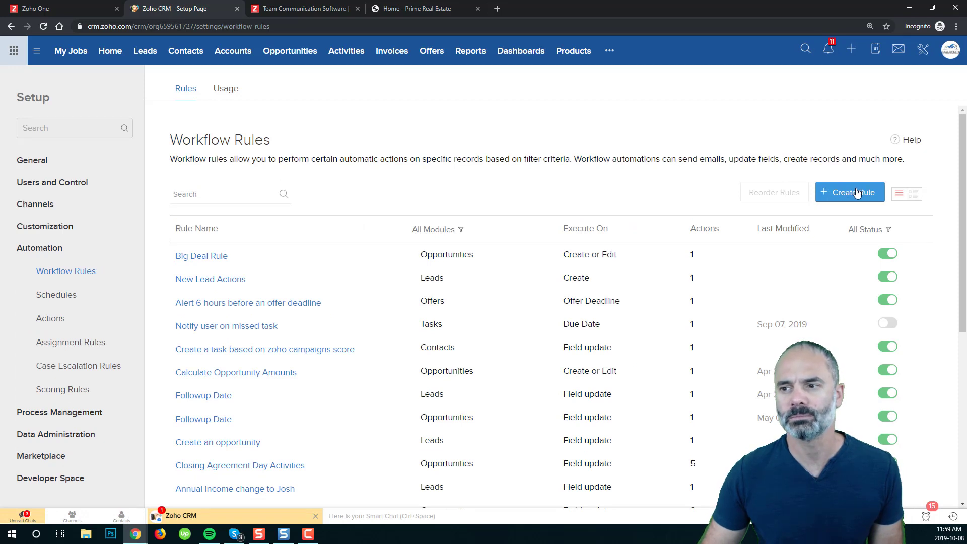
left_click(856, 193)
left_click(506, 95)
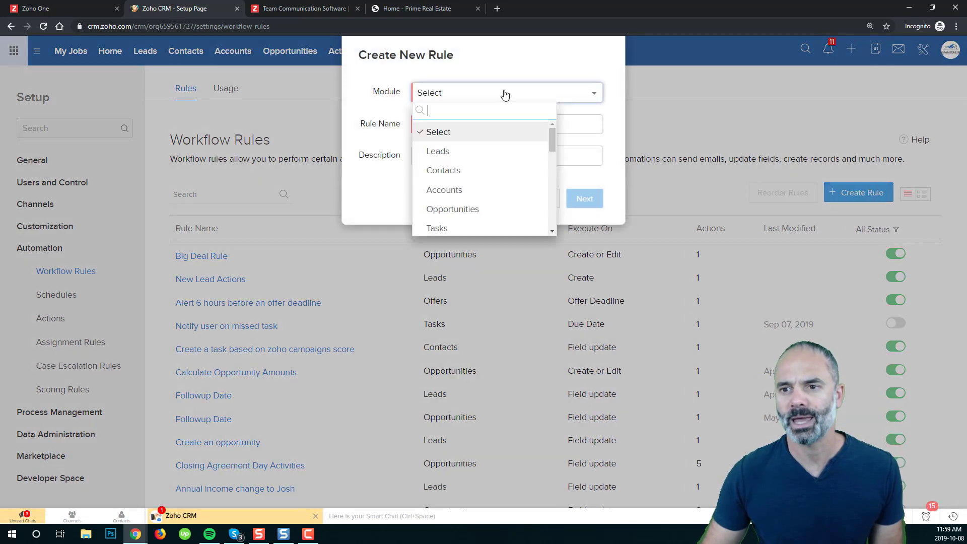
left_click(479, 155)
left_click(454, 127)
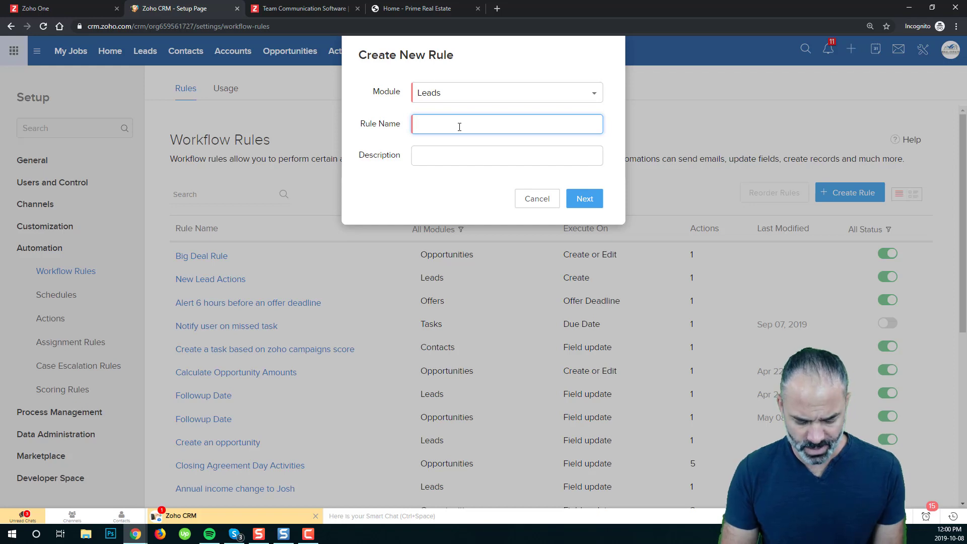
type("Se")
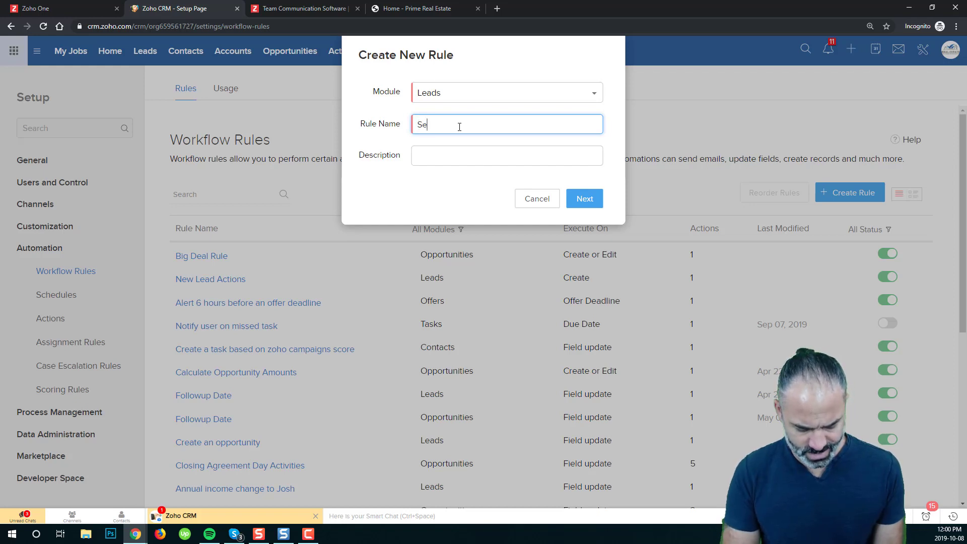
type("nd Push")
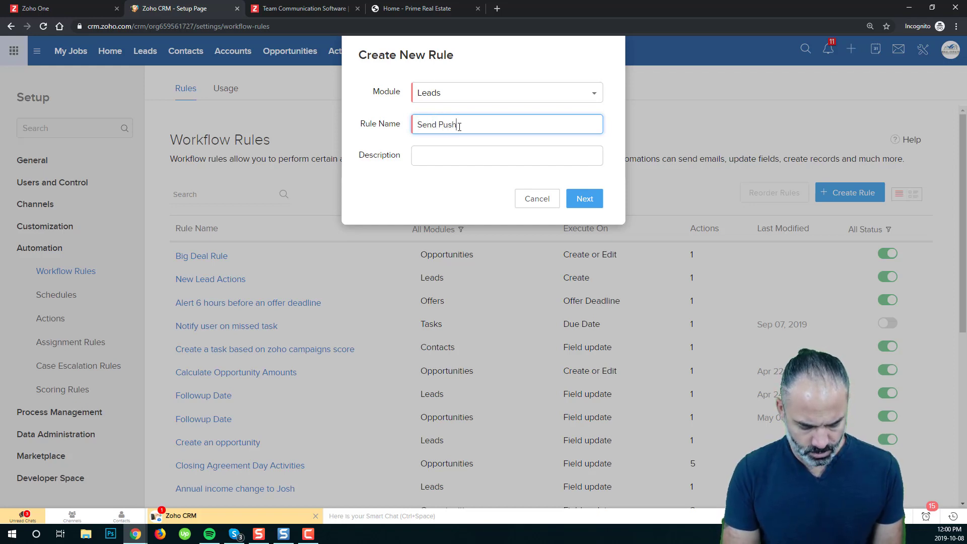
type(" Not t")
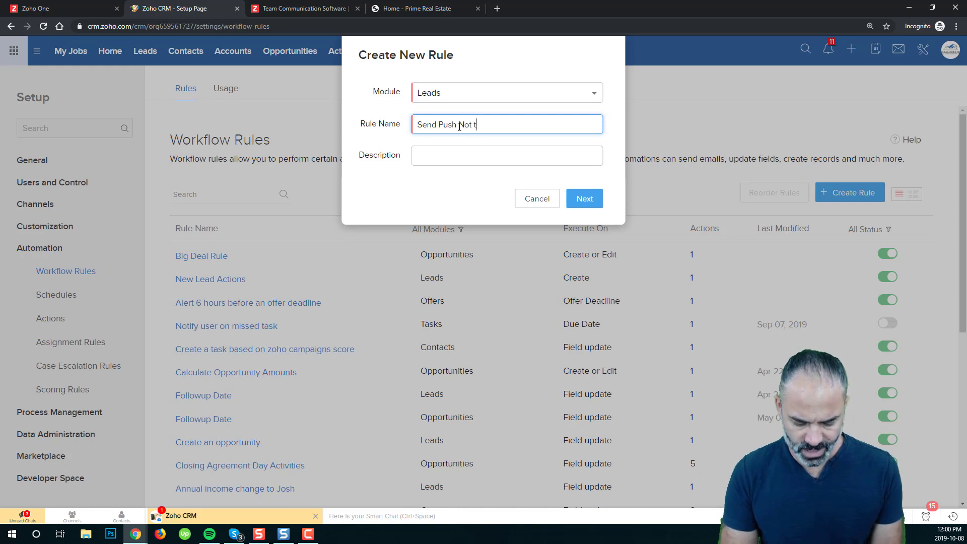
type("o My C")
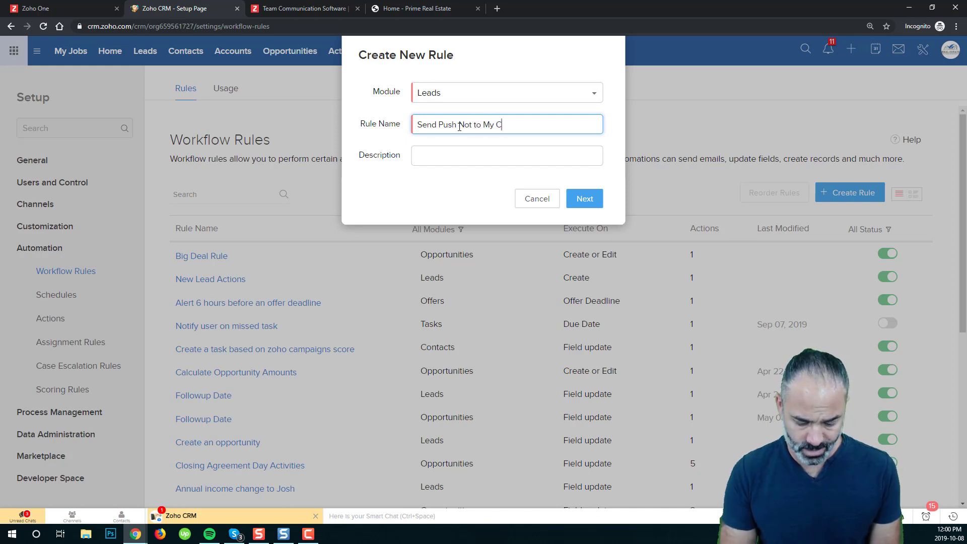
type("ell Phone")
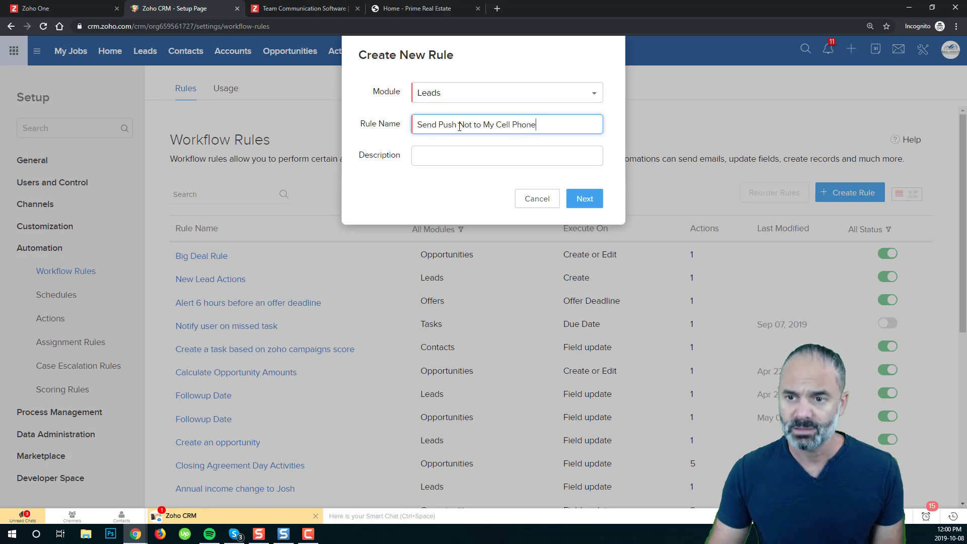
left_click(574, 197)
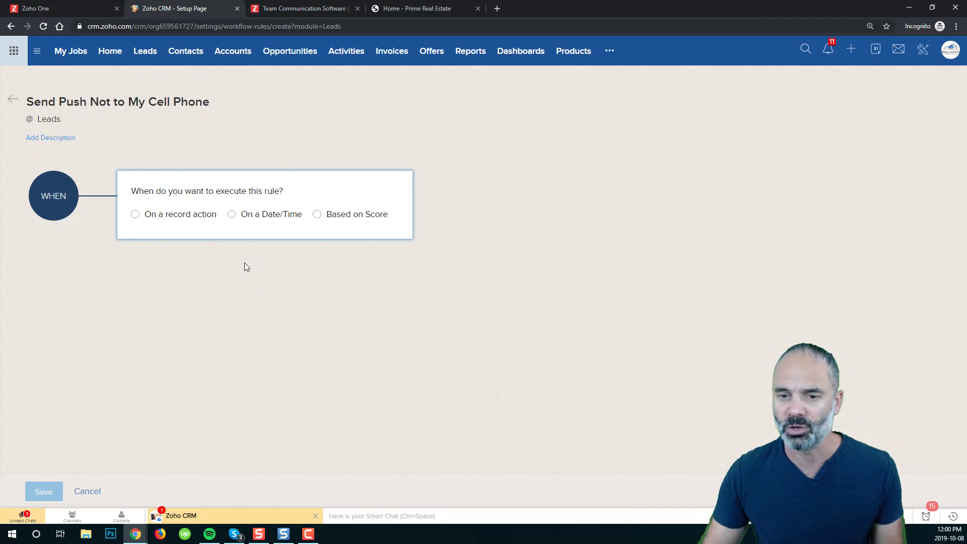
Set the rule to run when a lead record is created and apply it to all leads.
left_click(177, 218)
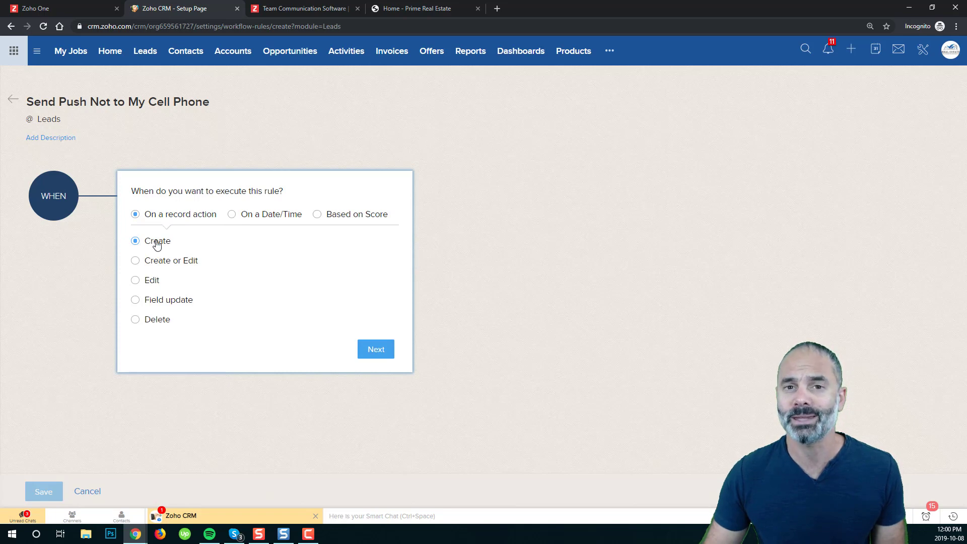
left_click(376, 349)
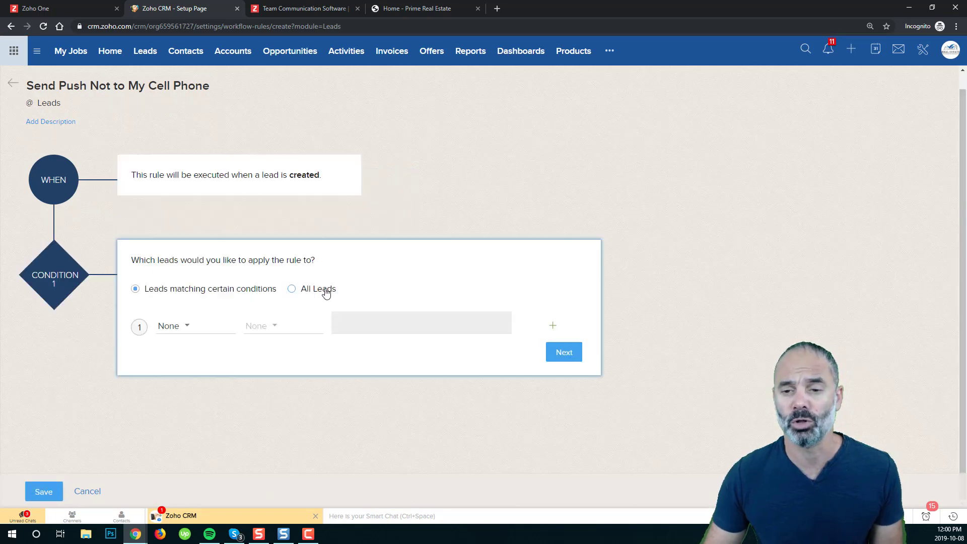
left_click(316, 290)
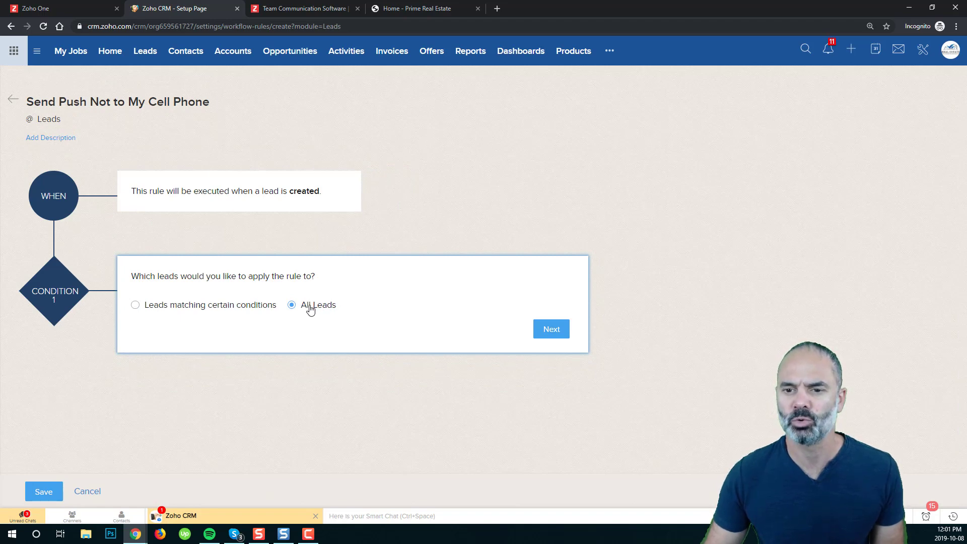
left_click(551, 329)
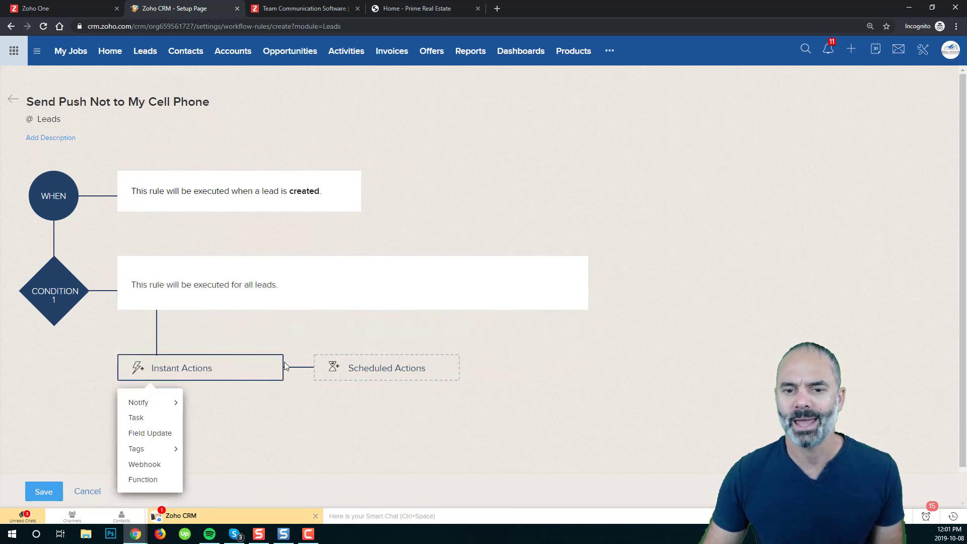
Add an instant Cliq notification greeting the recipient by first name, with "You got a new lead" followed by the lead's First Name and Last Name fields.
mouse_move(166, 402)
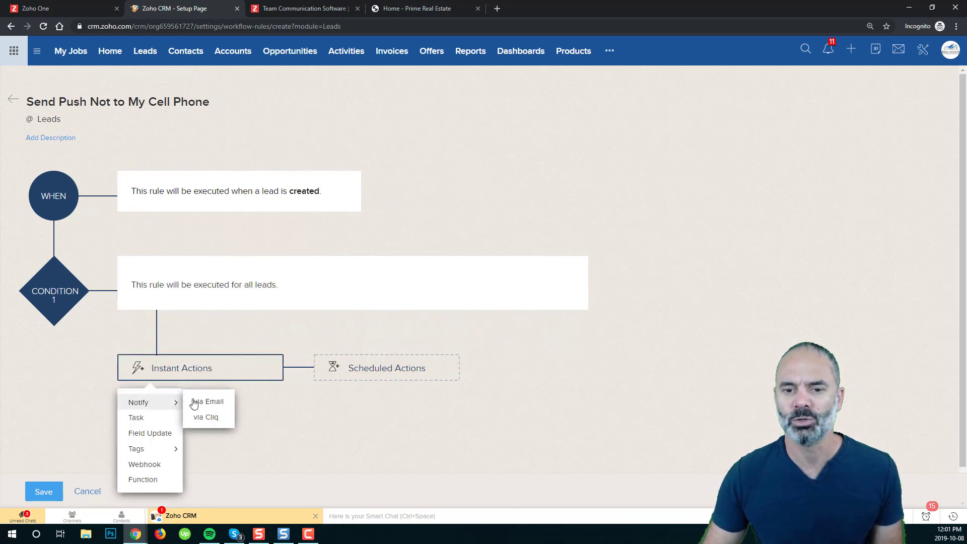
left_click(223, 418)
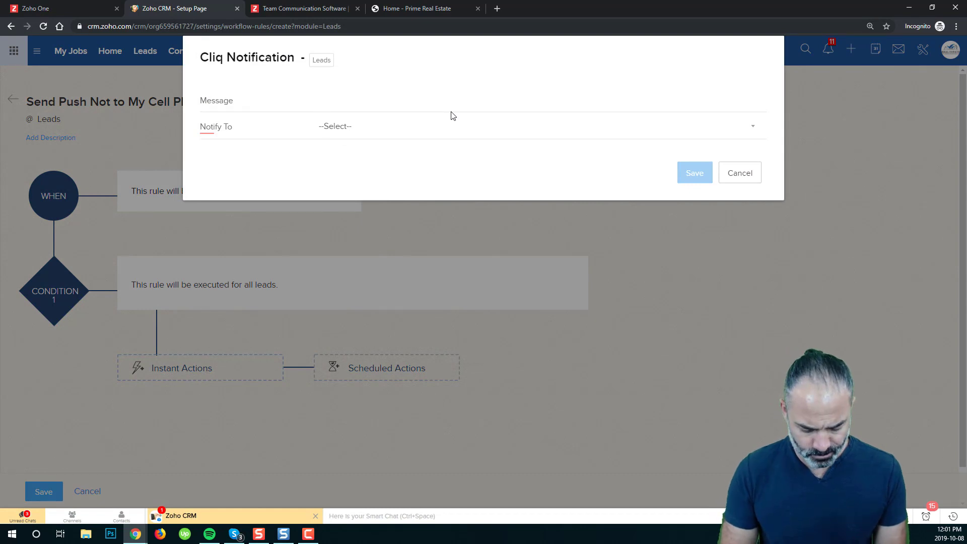
type("Karina")
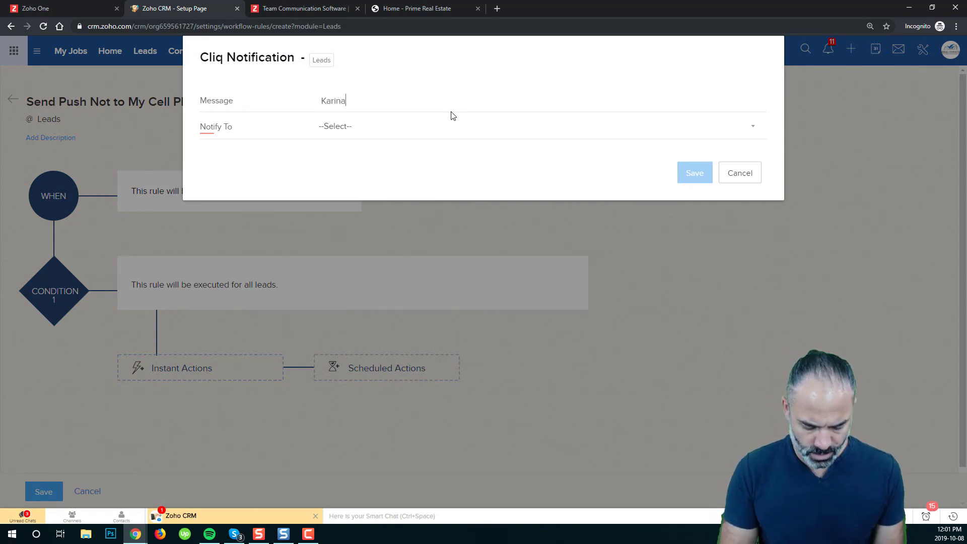
type(", You g")
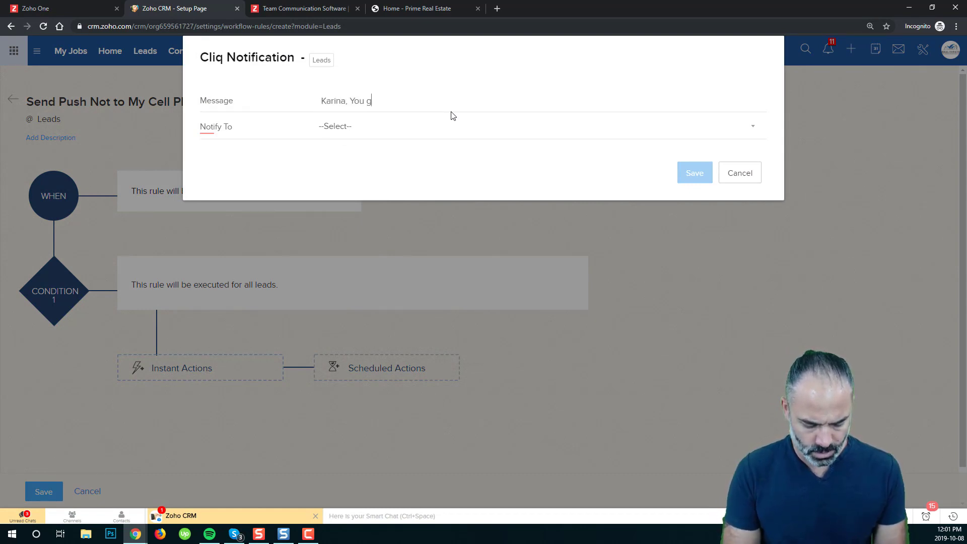
type("ot a new lead")
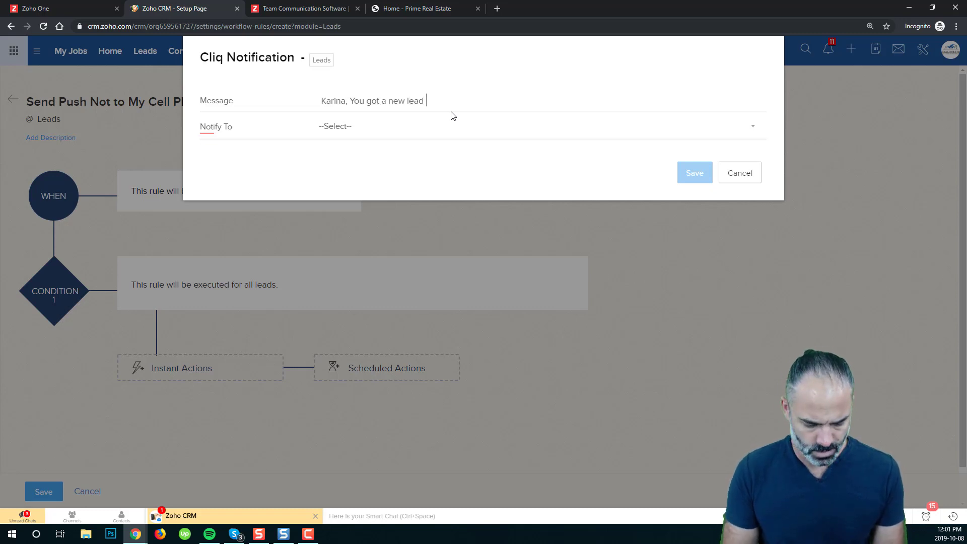
type(" #")
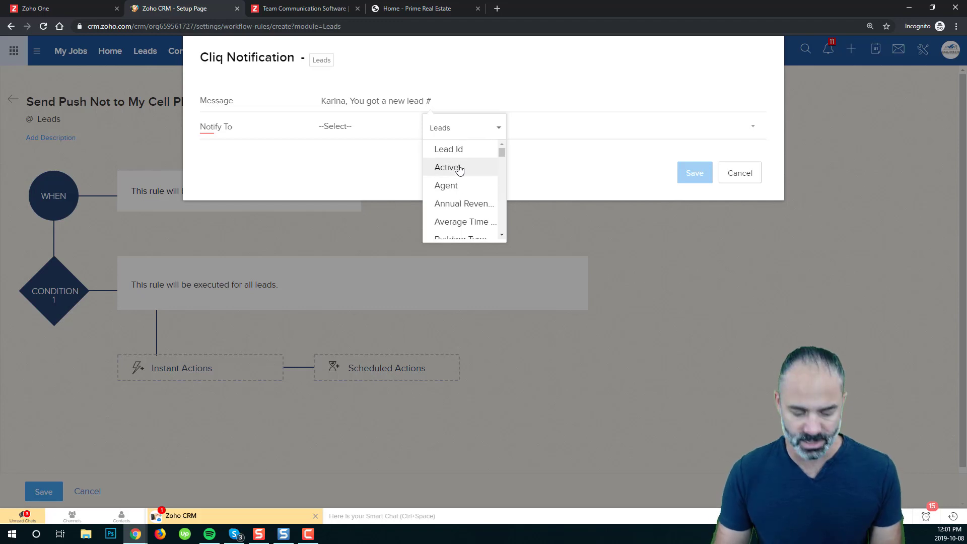
type("firs")
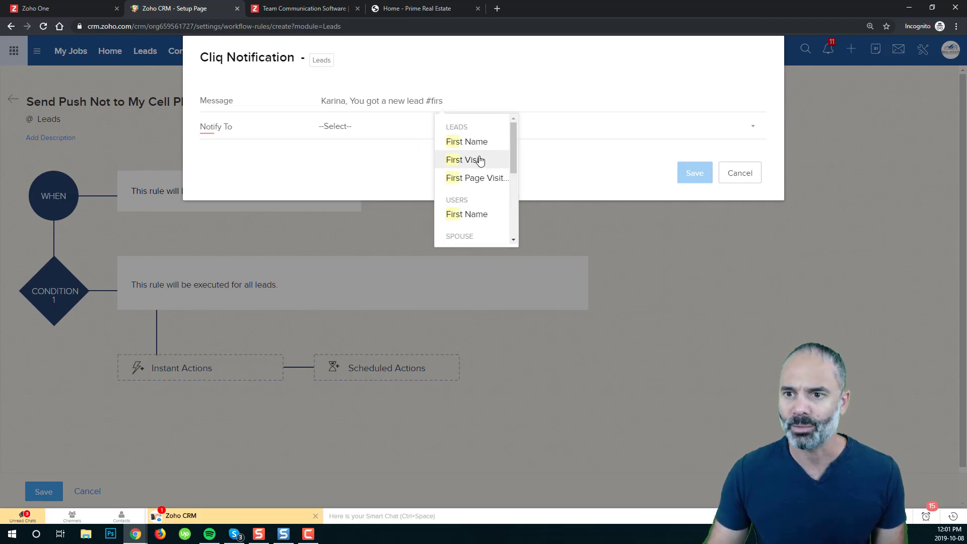
left_click(485, 148)
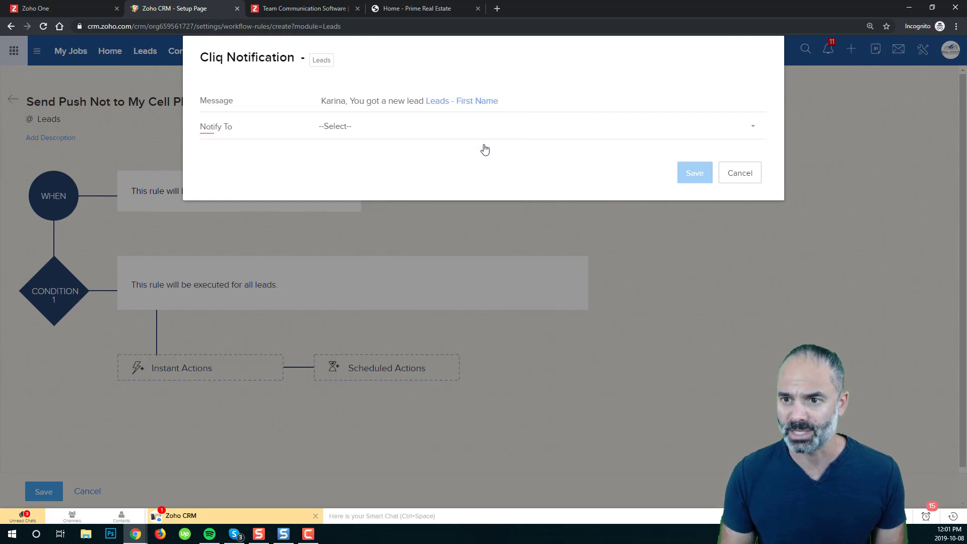
type("#")
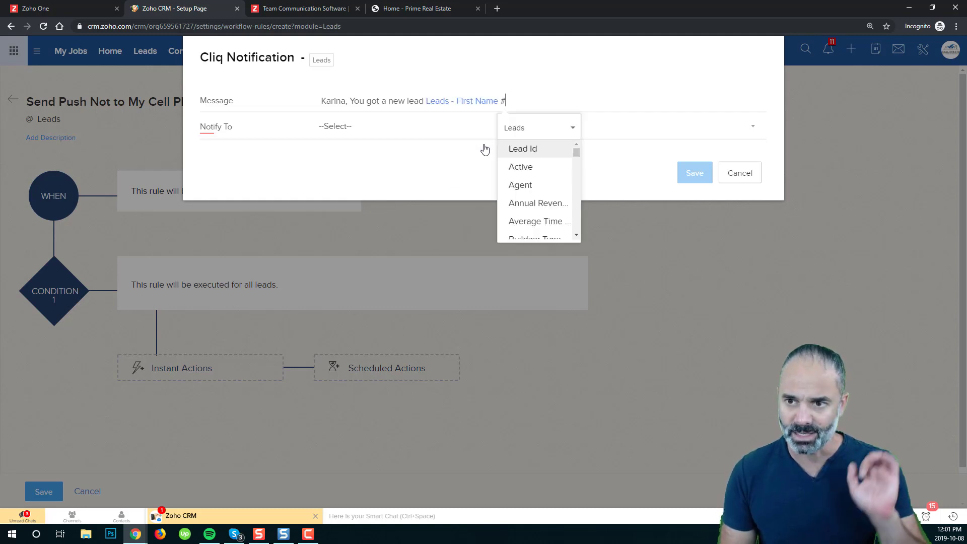
type("last")
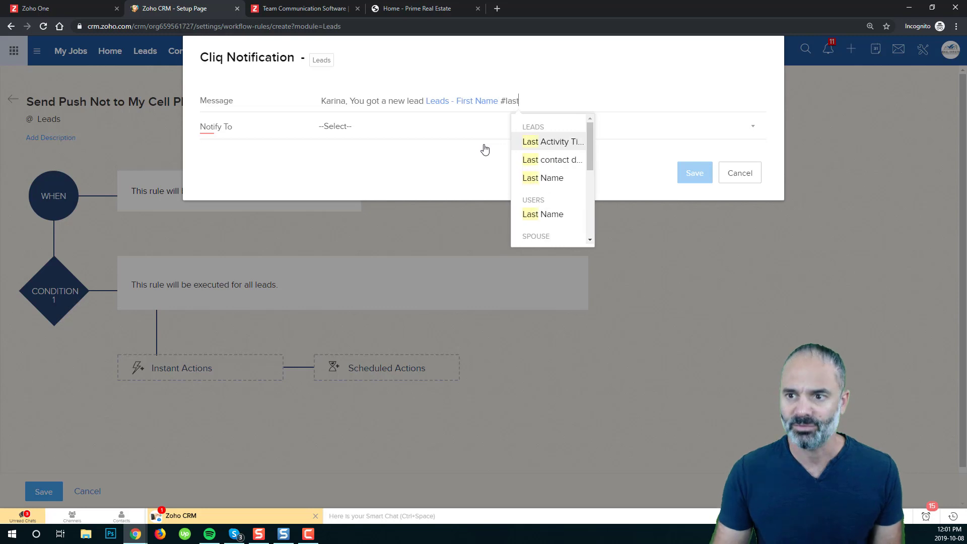
left_click(556, 179)
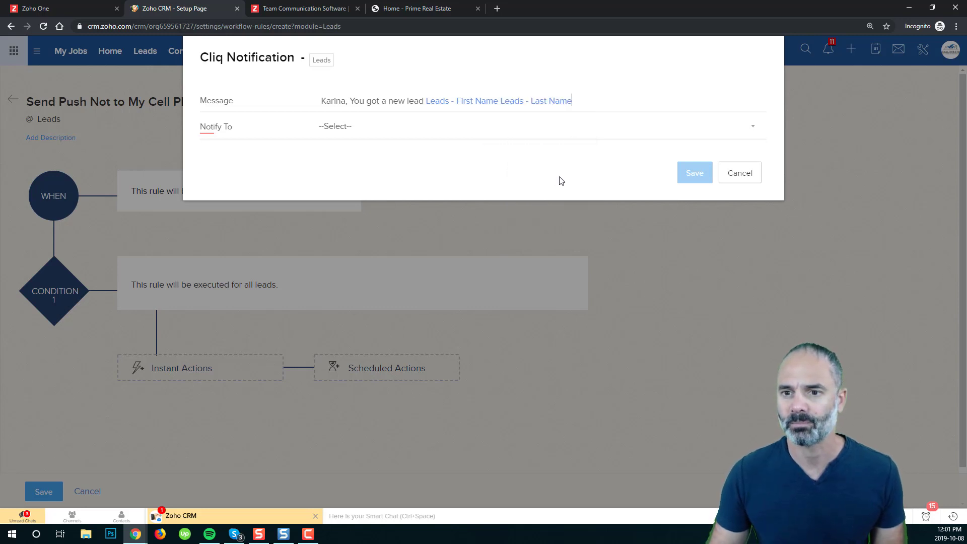
Address the Cliq notification to the last user in the Users list, and save both the notification and the workflow rule.
left_click(369, 132)
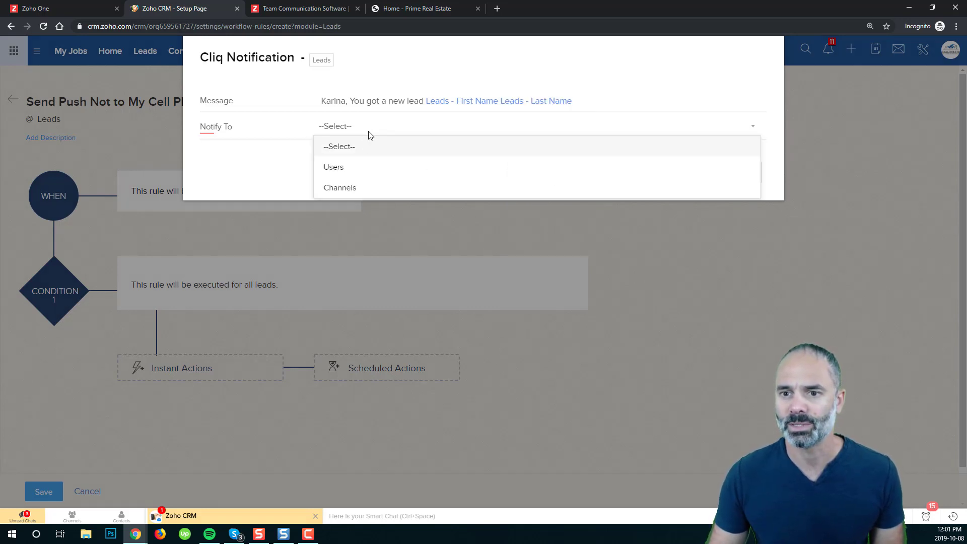
left_click(361, 166)
left_click(399, 160)
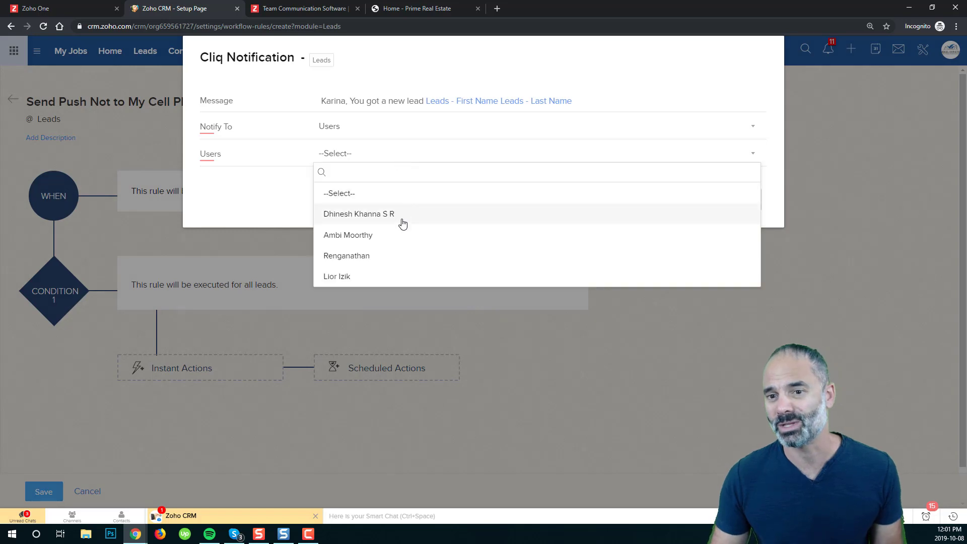
left_click(366, 277)
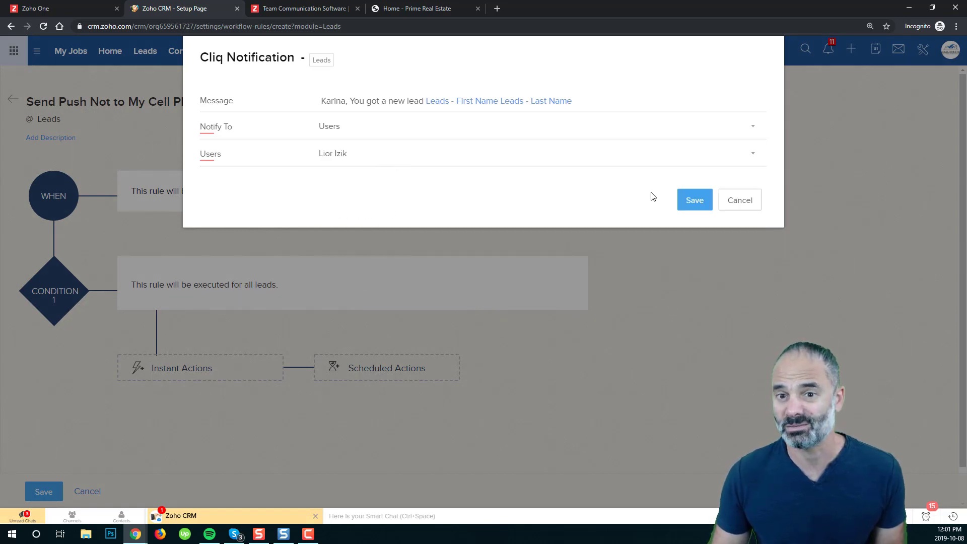
left_click(696, 200)
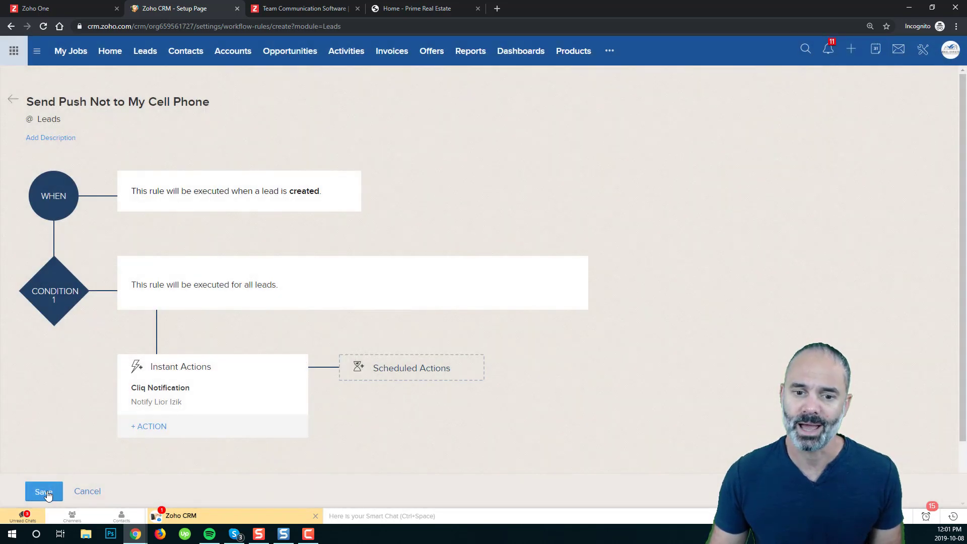
left_click(44, 493)
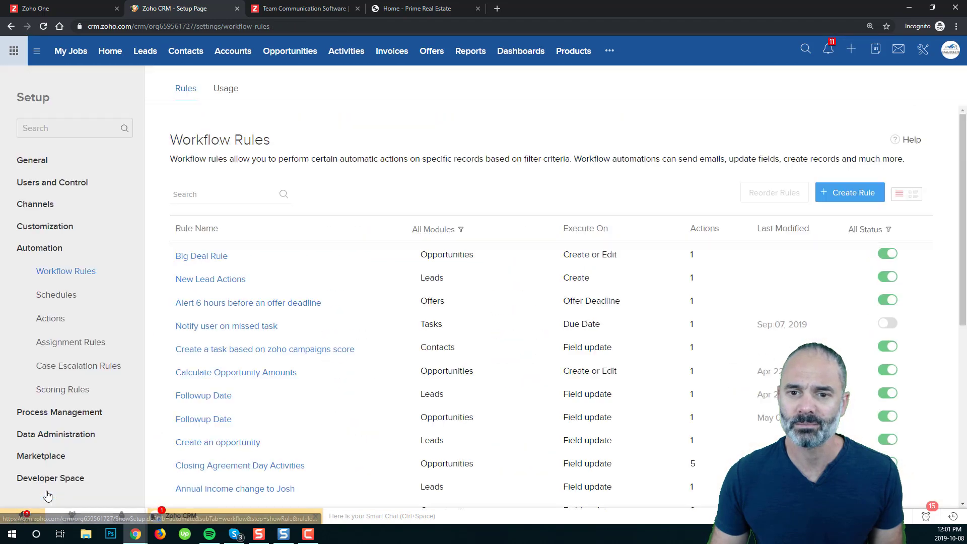
Switch to the Prime Real Estate website and submit its Contact Us form with the first autofill suggestion's name, phone and e-mail.
left_click(419, 9)
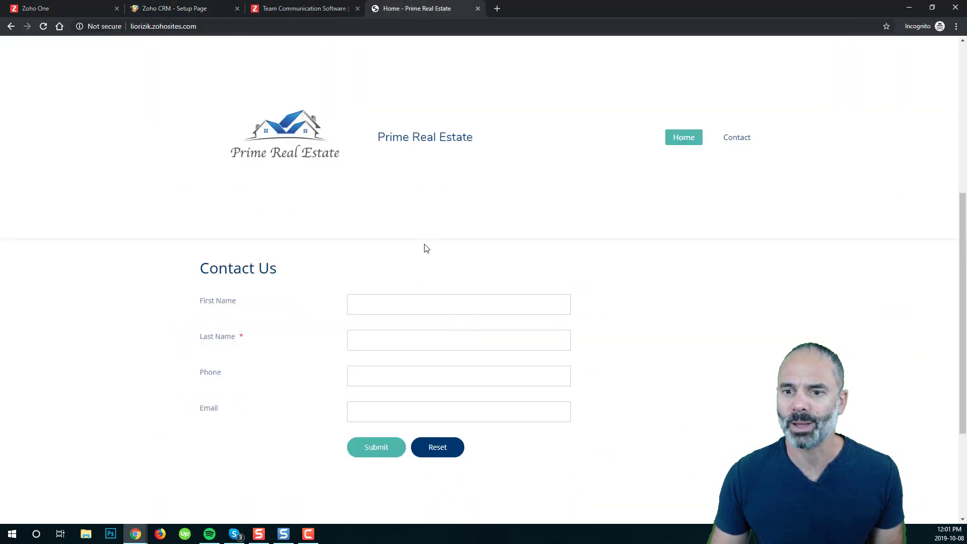
left_click(400, 308)
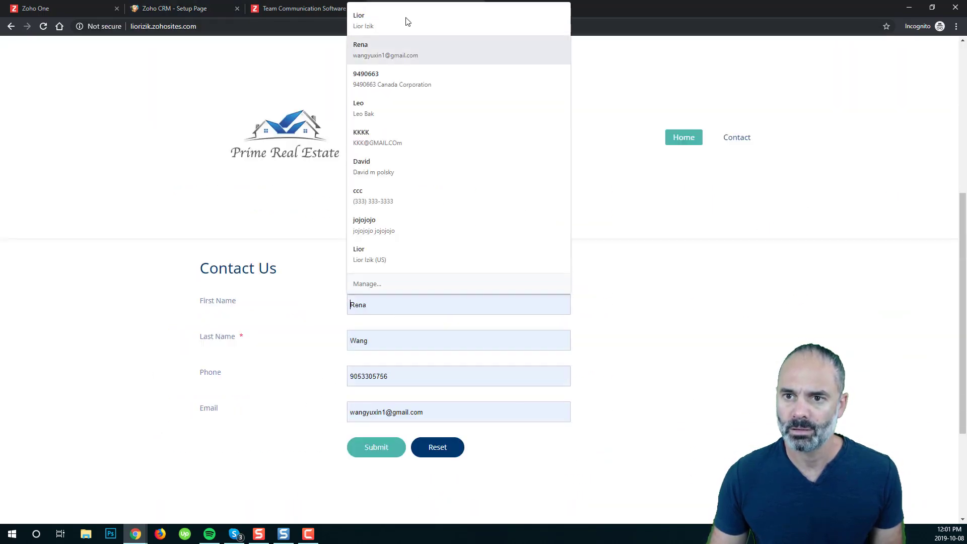
left_click(400, 22)
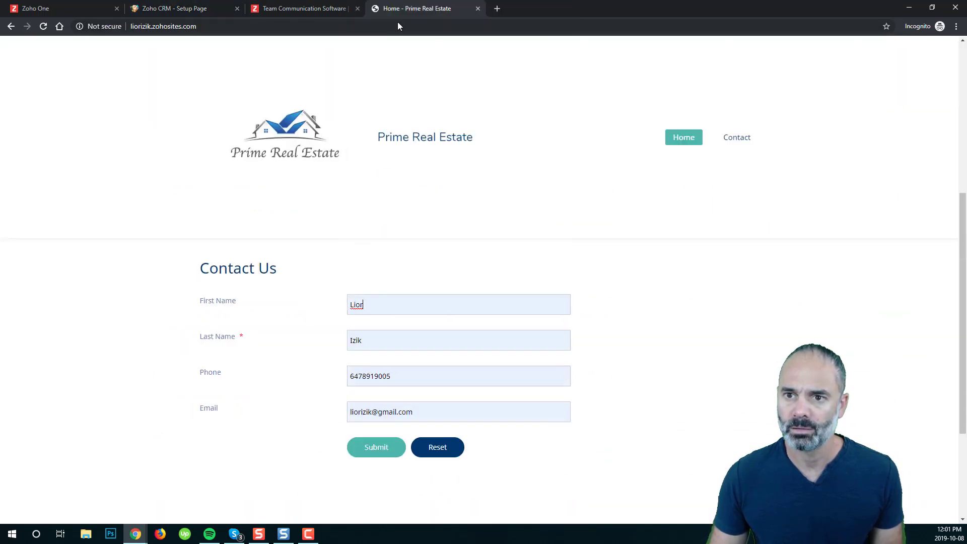
left_click(379, 450)
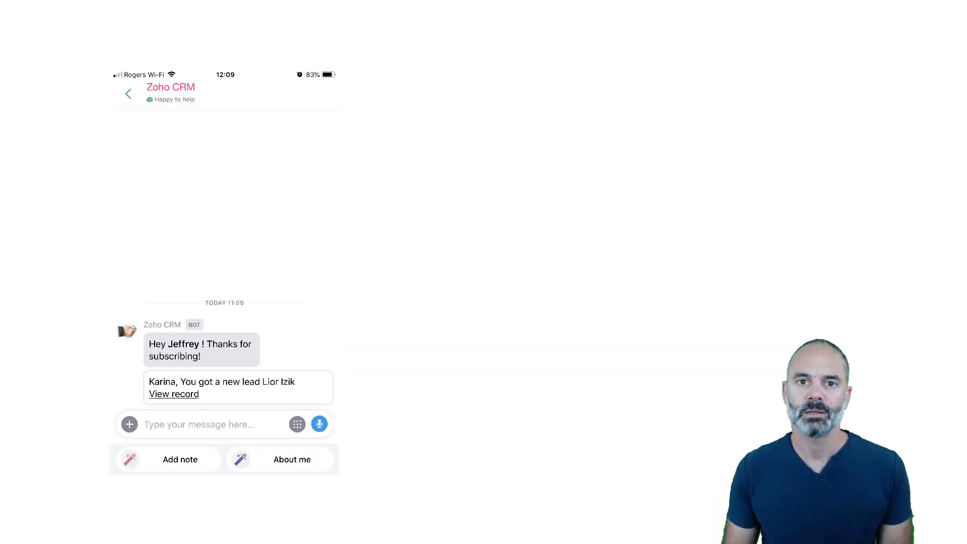